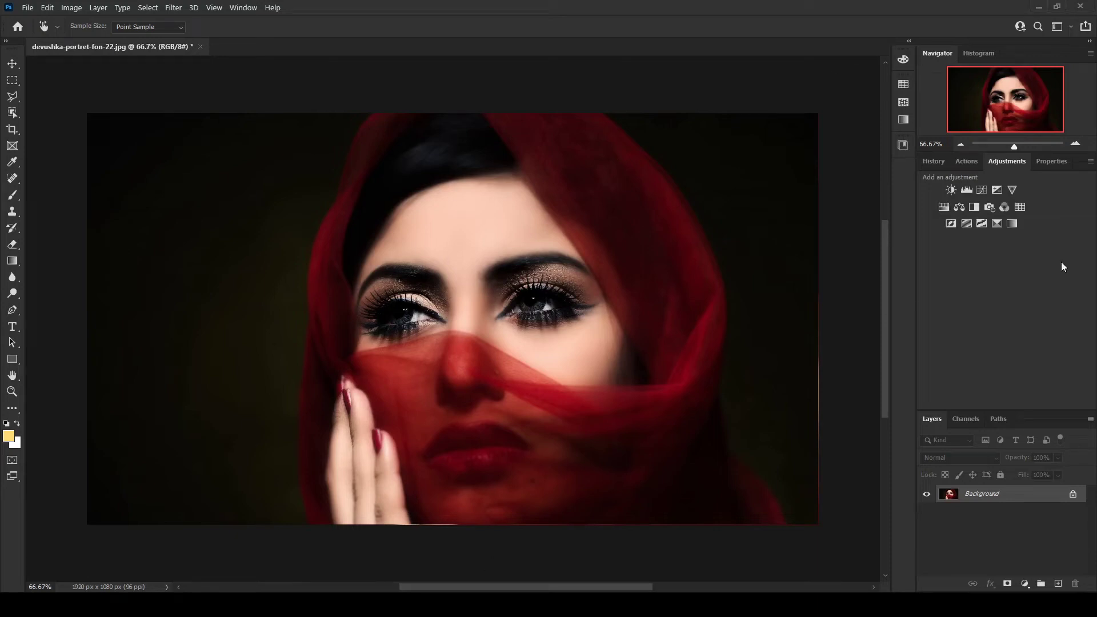
Add a Hue/Saturation layer targeting Reds sampled from the scarf, set Hue to -39, and narrow the colour range
left_click(941, 208)
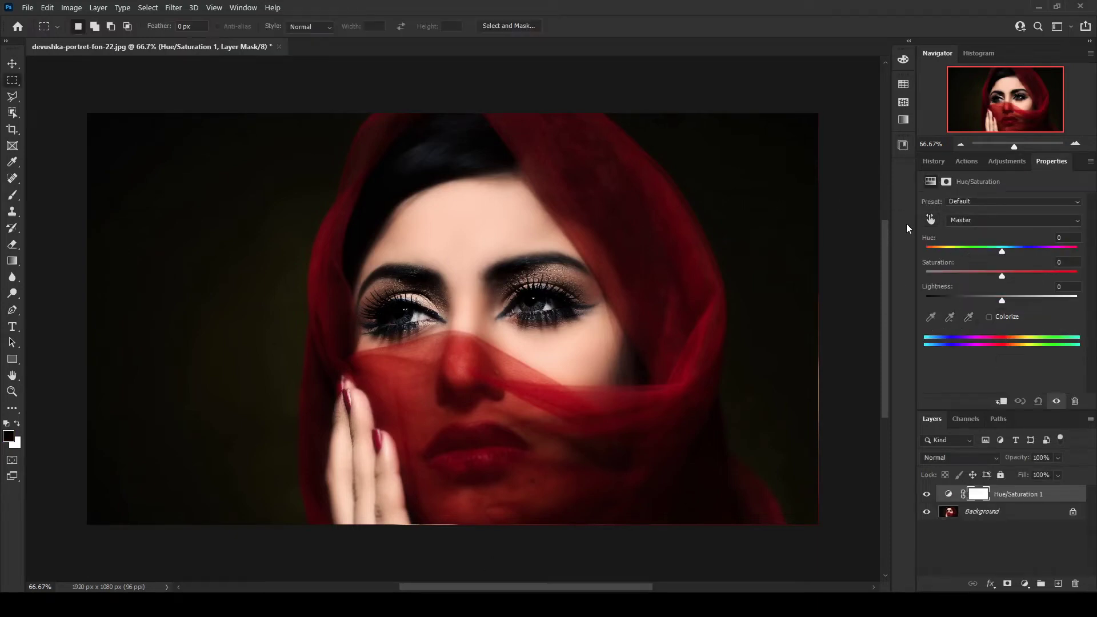
left_click(931, 220)
left_click(686, 374)
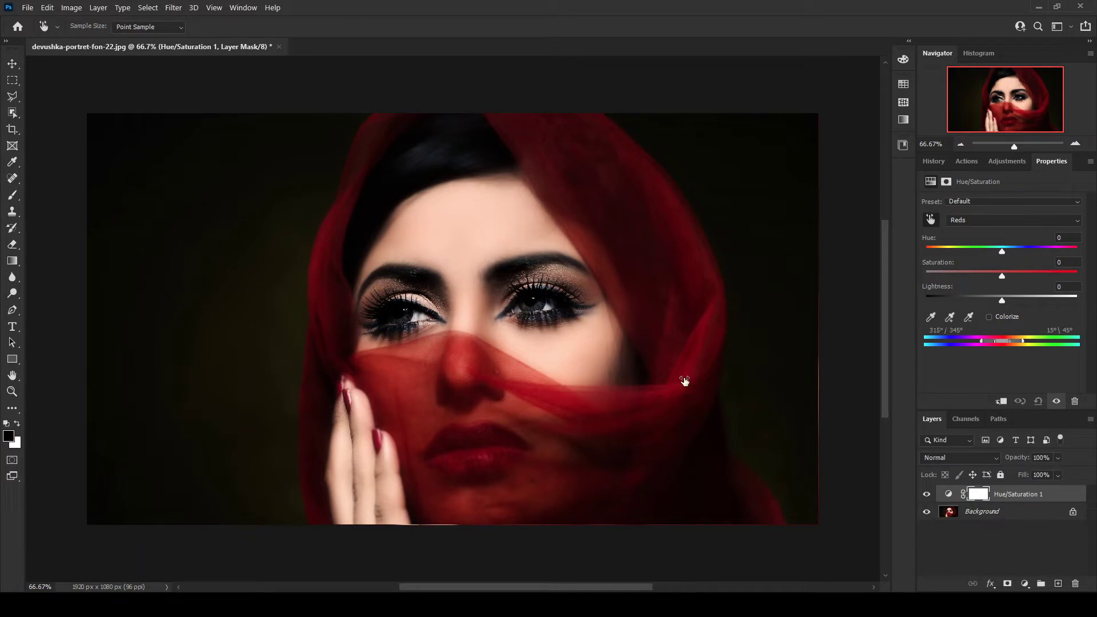
left_click_drag(1001, 250, 994, 251)
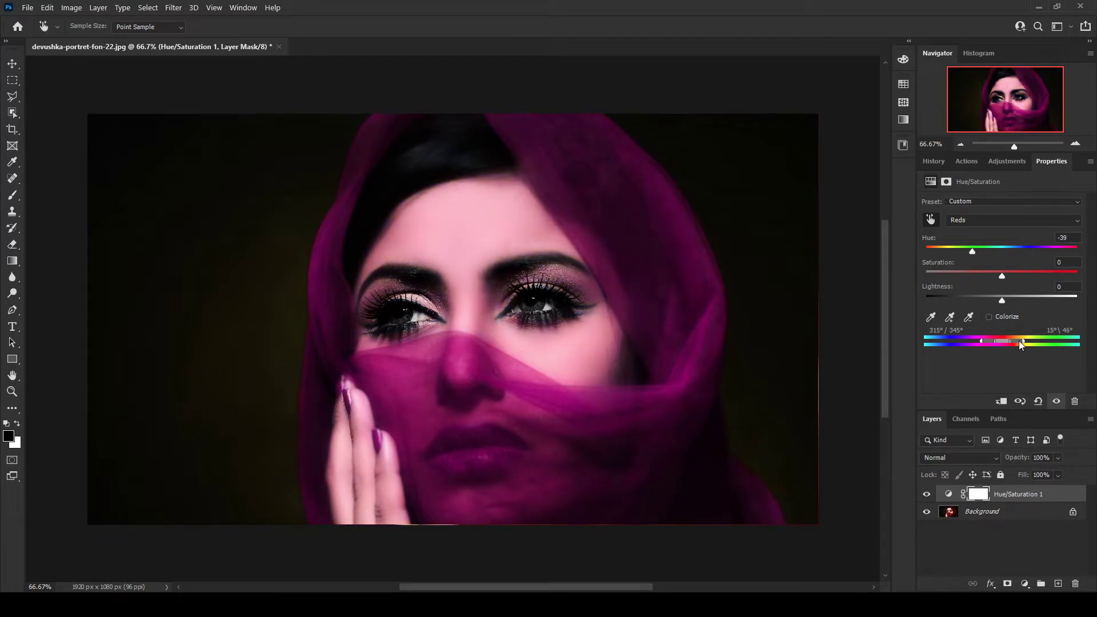
left_click_drag(1015, 340, 1010, 341)
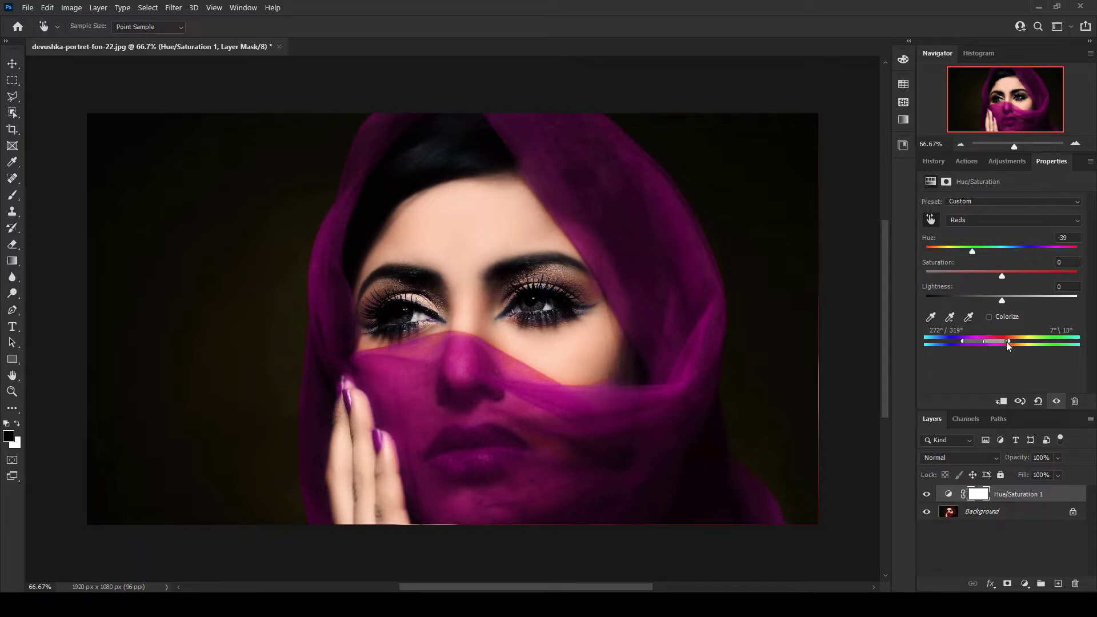
left_click_drag(1008, 342, 1007, 341)
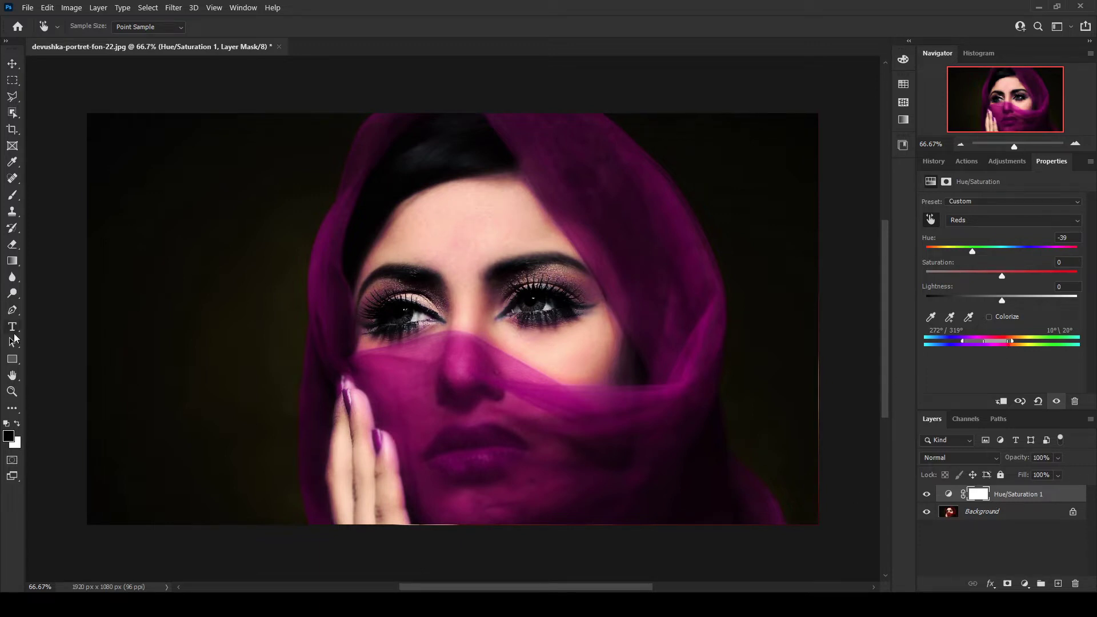
With a larger Eraser, mask out the magenta tint over the eyes, forehead and right cheek
left_click(12, 244)
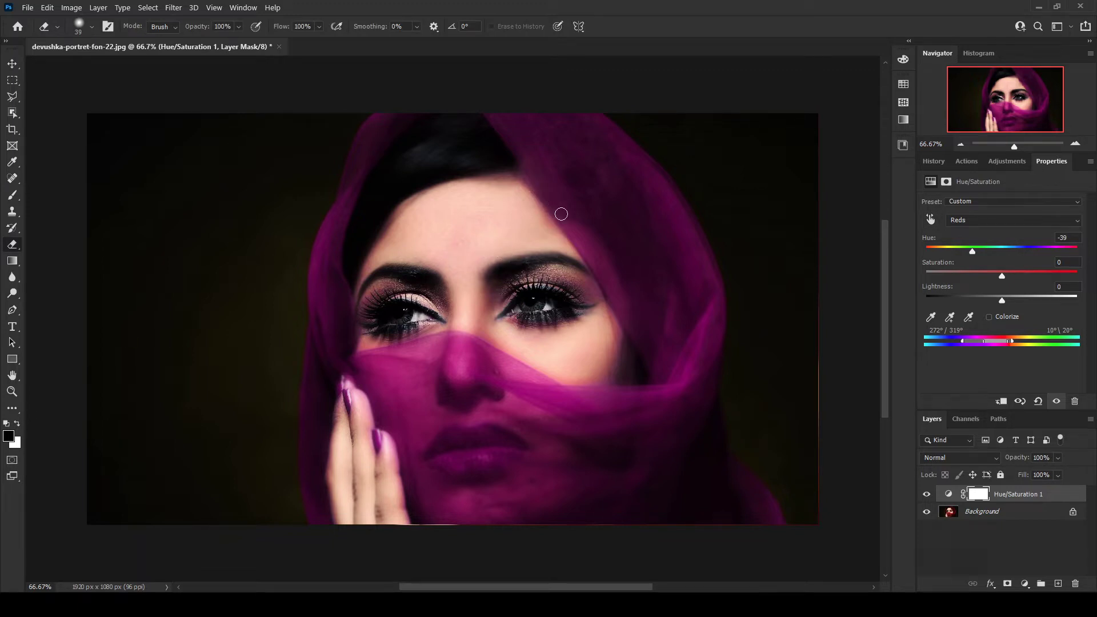
left_click(17, 427)
key("bracketright")
key("bracketright")
key("bracketright")
left_click_drag(577, 275, 592, 294)
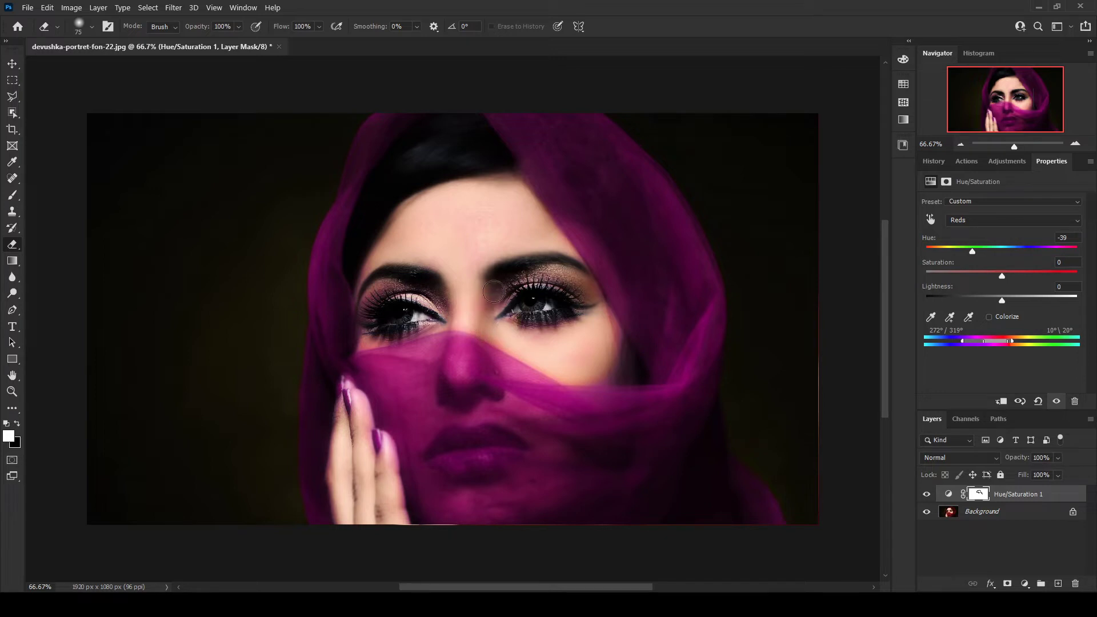
mouse_move(507, 331)
left_mouse_down()
mouse_move(537, 214)
mouse_move(465, 127)
mouse_move(427, 195)
mouse_move(419, 287)
mouse_move(445, 323)
mouse_move(368, 342)
mouse_move(412, 322)
mouse_move(384, 312)
mouse_move(367, 338)
mouse_move(411, 293)
mouse_move(406, 321)
mouse_move(465, 318)
left_mouse_up()
mouse_move(548, 364)
left_mouse_down()
mouse_move(597, 370)
mouse_move(579, 350)
mouse_move(603, 352)
mouse_move(595, 338)
mouse_move(643, 384)
mouse_move(554, 303)
mouse_move(574, 266)
mouse_move(601, 327)
mouse_move(572, 276)
mouse_move(596, 312)
mouse_move(591, 297)
left_mouse_up()
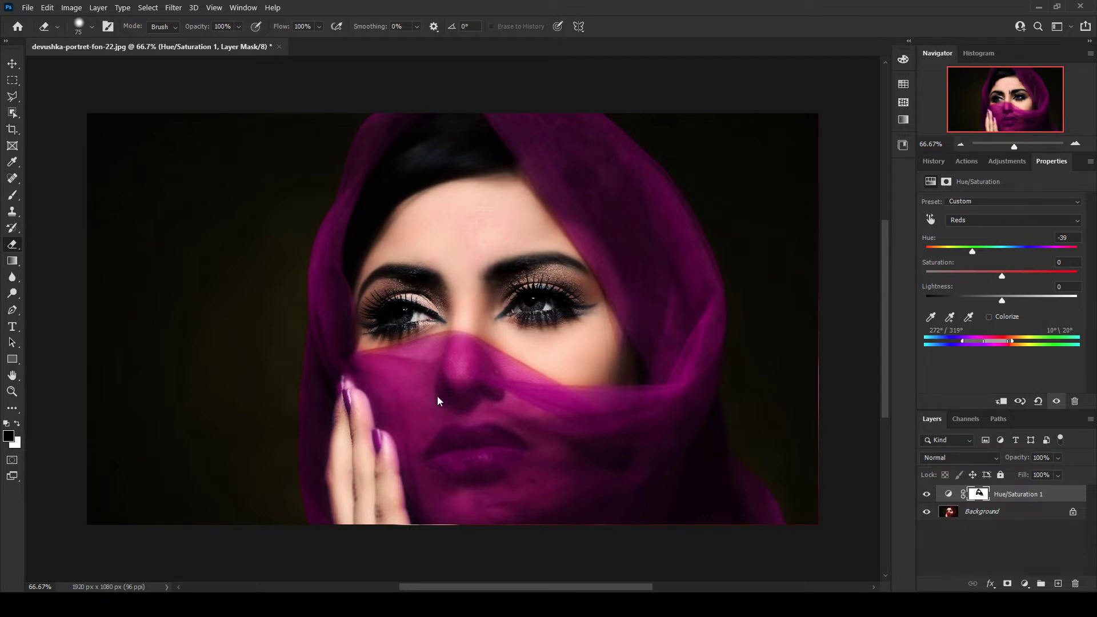
Shrink the brush and push the Reds hue to +115, turning the scarf green
key("bracketleft")
key("bracketleft")
key("bracketleft")
mouse_move(971, 250)
left_mouse_down()
mouse_move(920, 254)
mouse_move(1093, 270)
mouse_move(1059, 265)
left_mouse_up()
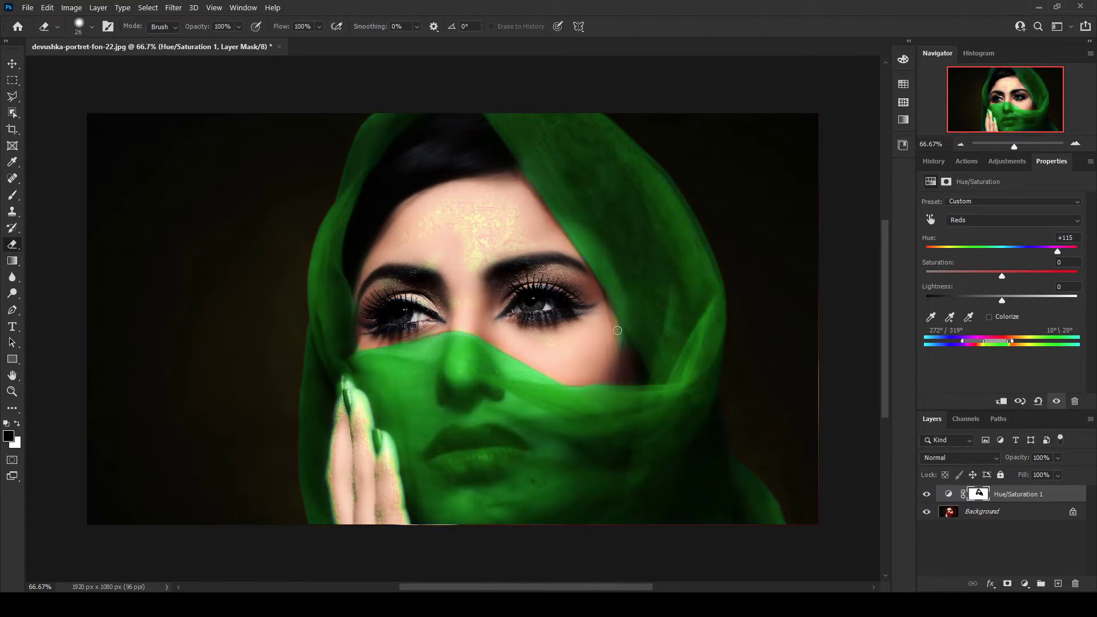
Erase the green tint from the cheek edge and the finger beside the veil on the mask
left_click_drag(617, 330, 618, 340)
left_click(17, 424)
left_click_drag(611, 320, 625, 351)
left_click_drag(386, 439, 404, 511)
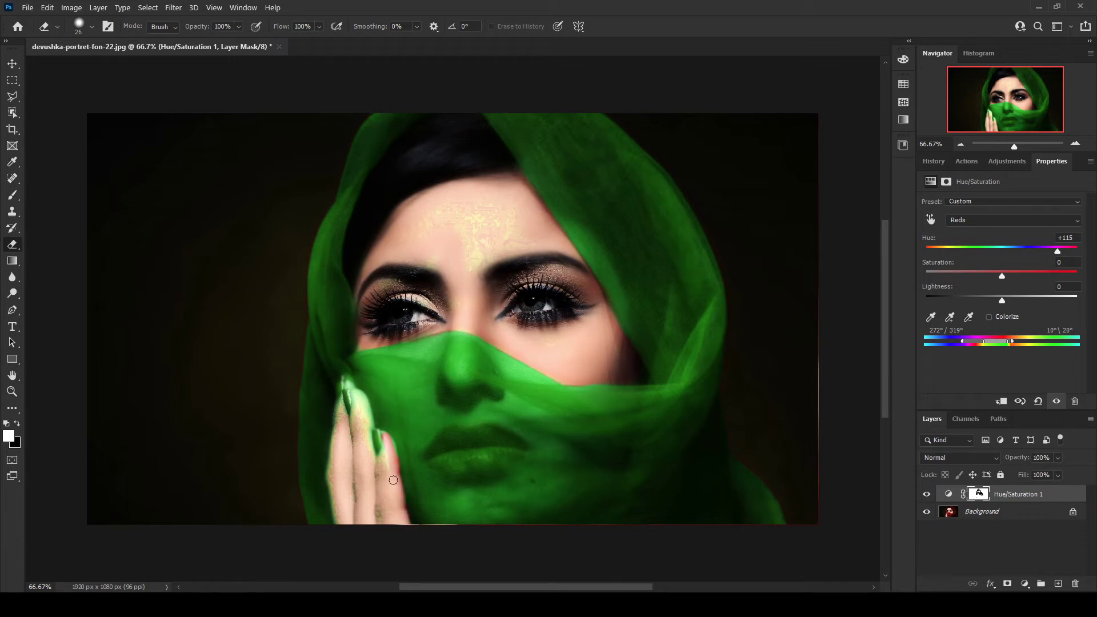
key("bracketright")
key("bracketright")
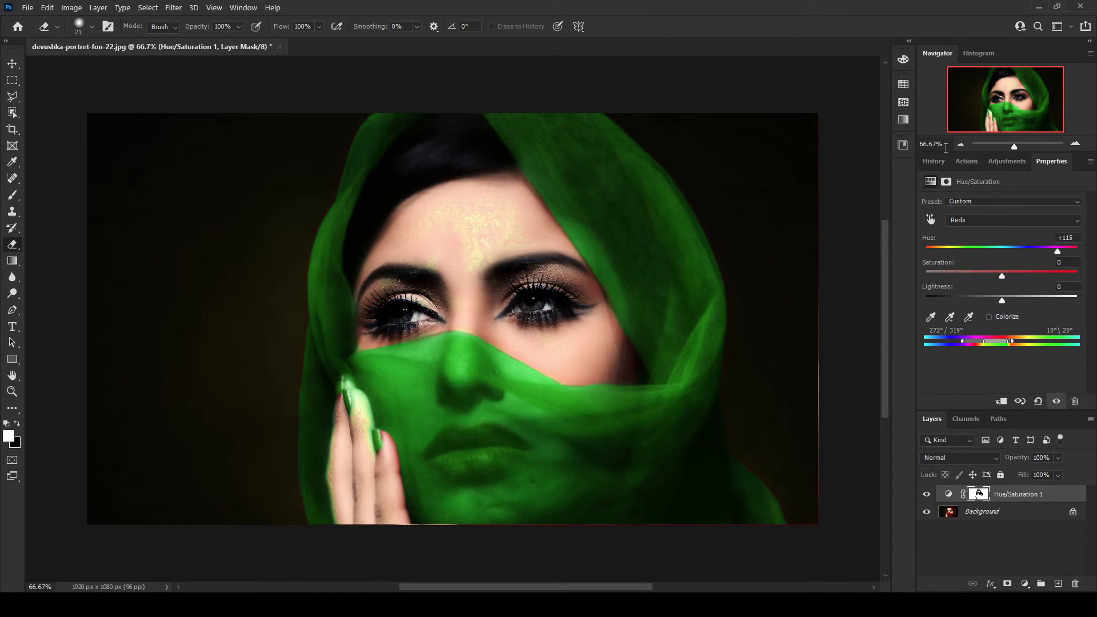
Show History and clean the green tint along the finger, undoing and redoing imperfect strokes
left_click(934, 161)
key("ctrl+z")
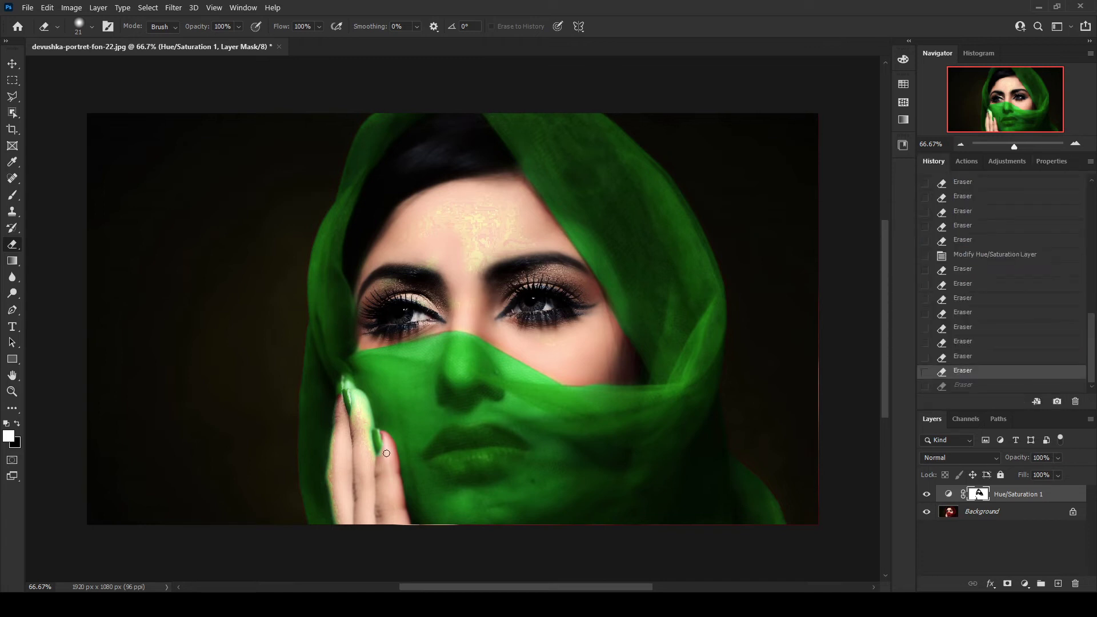
left_click_drag(374, 461, 367, 434)
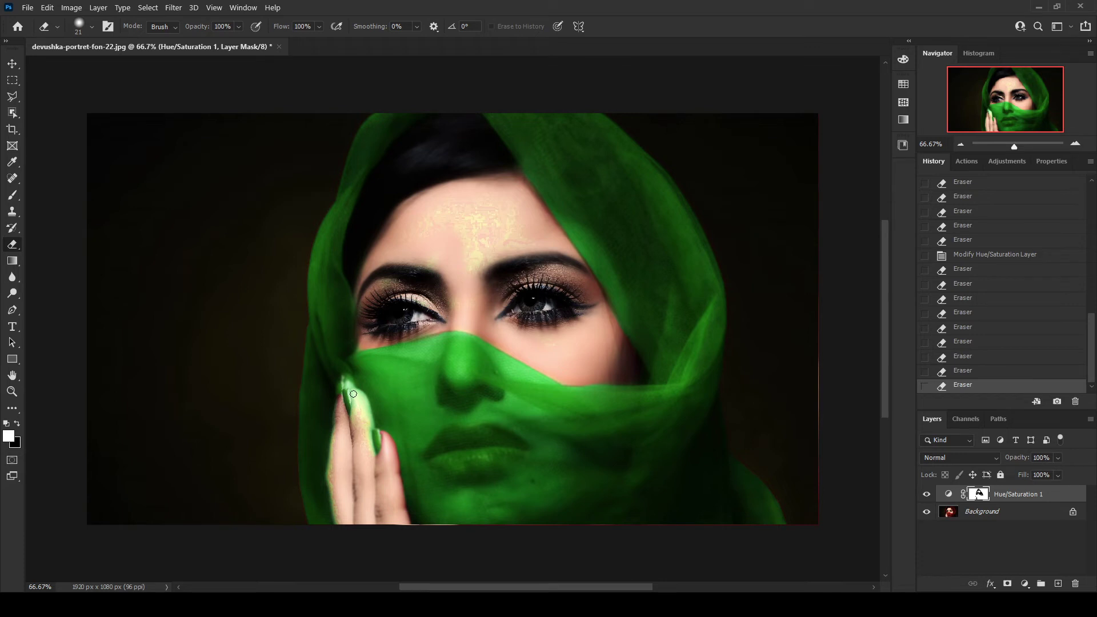
left_click_drag(353, 394, 360, 400)
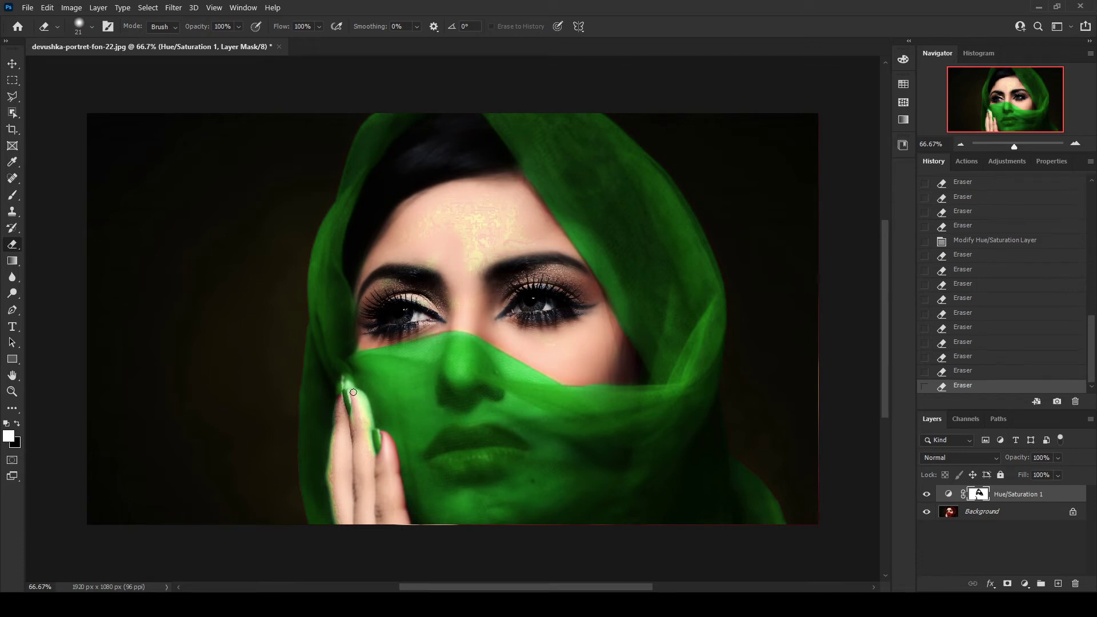
left_click_drag(360, 394, 370, 440)
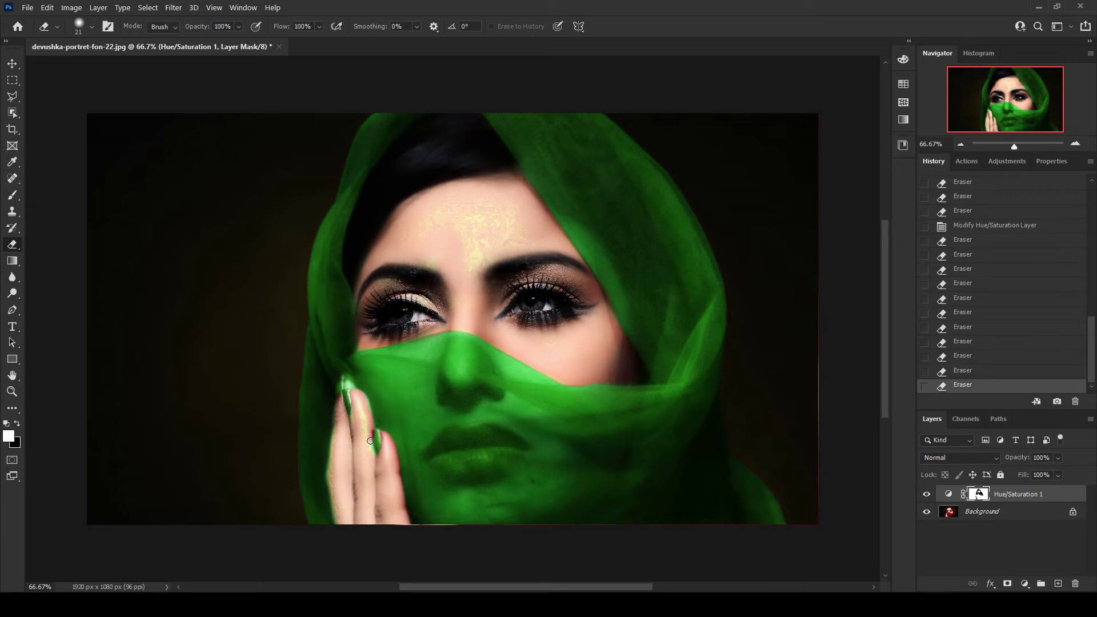
key("ctrl+z")
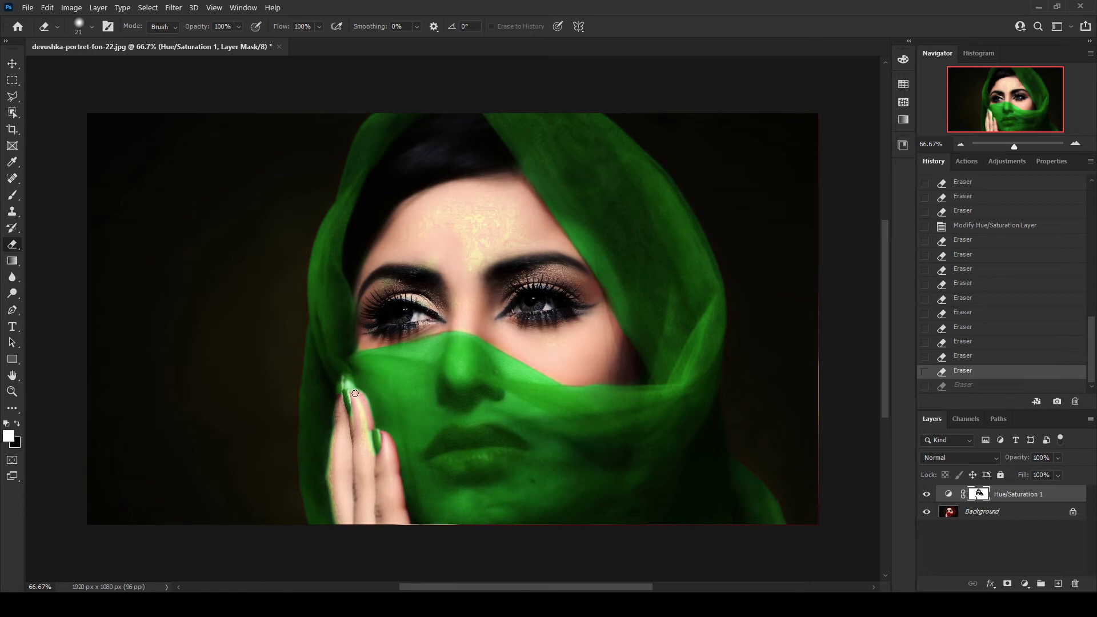
left_click_drag(355, 393, 366, 423)
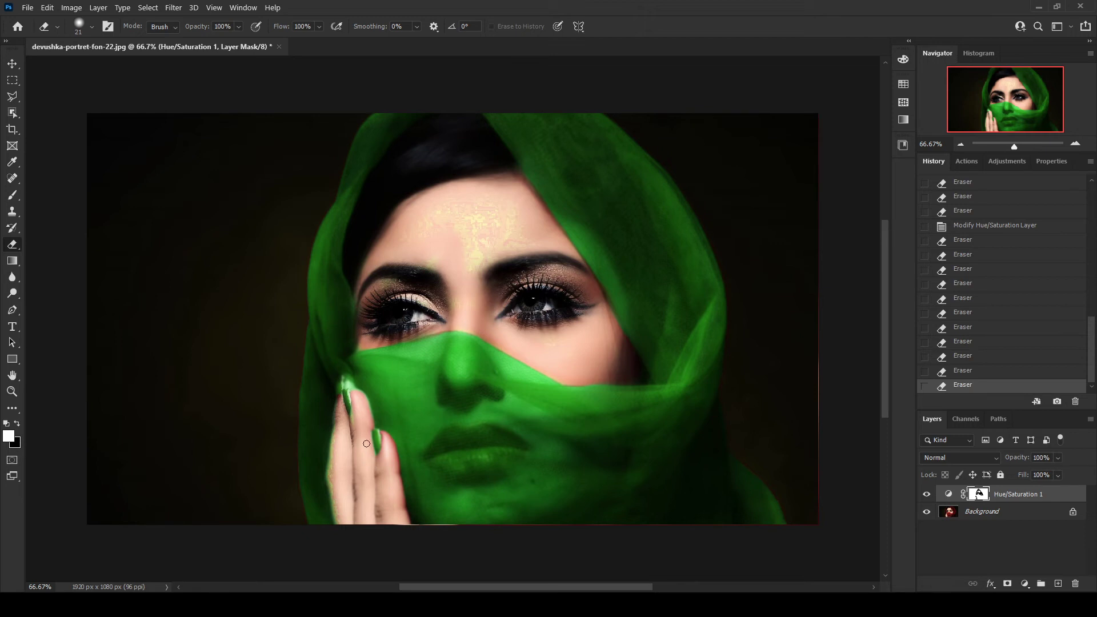
Touch up the remaining green spots and patches along the finger edge on the mask
left_click_drag(360, 462, 368, 449)
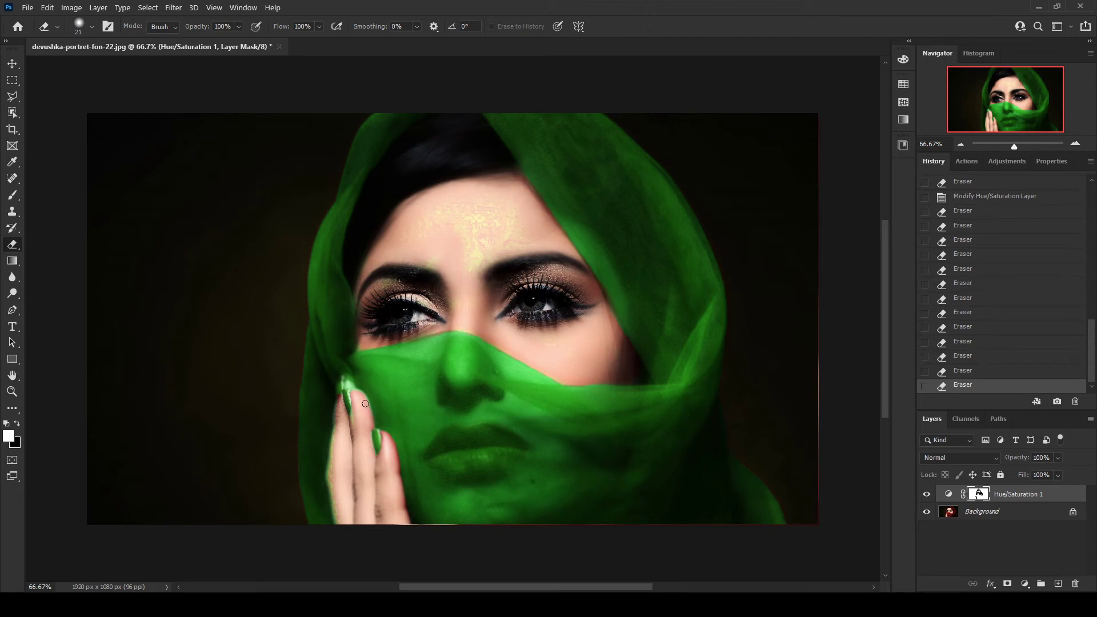
left_click_drag(356, 393, 363, 398)
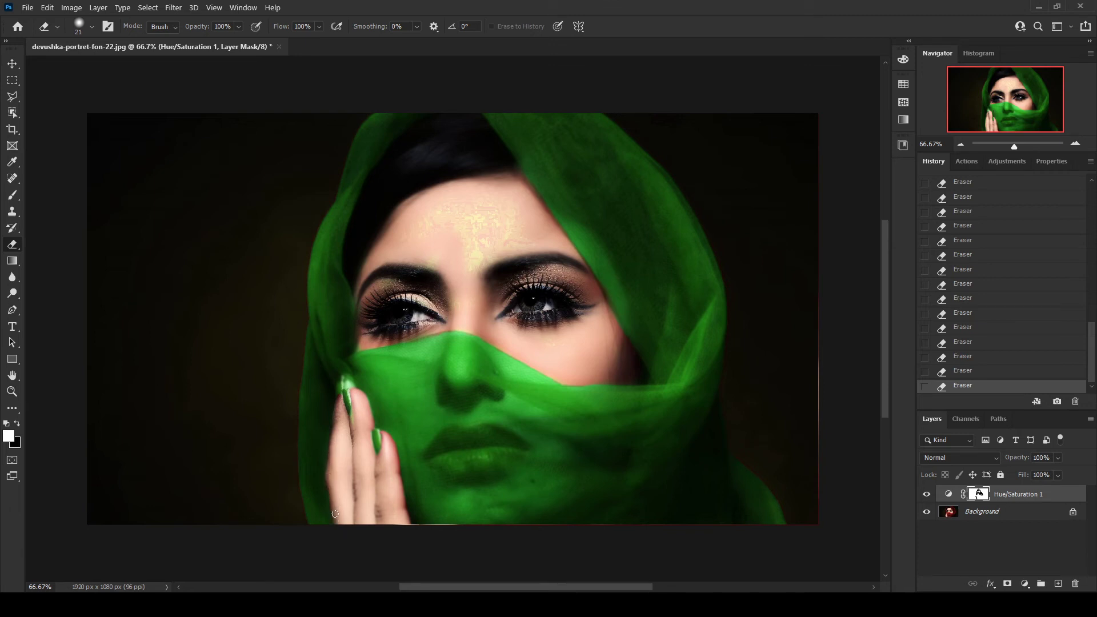
left_click_drag(336, 514, 344, 426)
left_click_drag(339, 397, 349, 369)
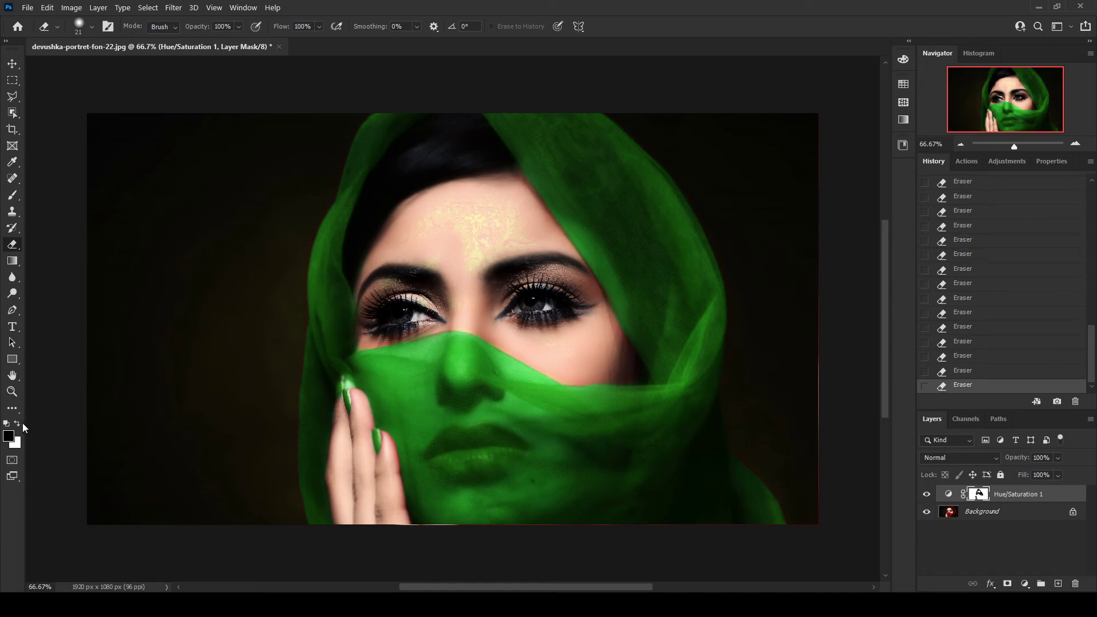
left_click(341, 402)
left_click_drag(341, 412, 354, 422)
left_click(354, 425)
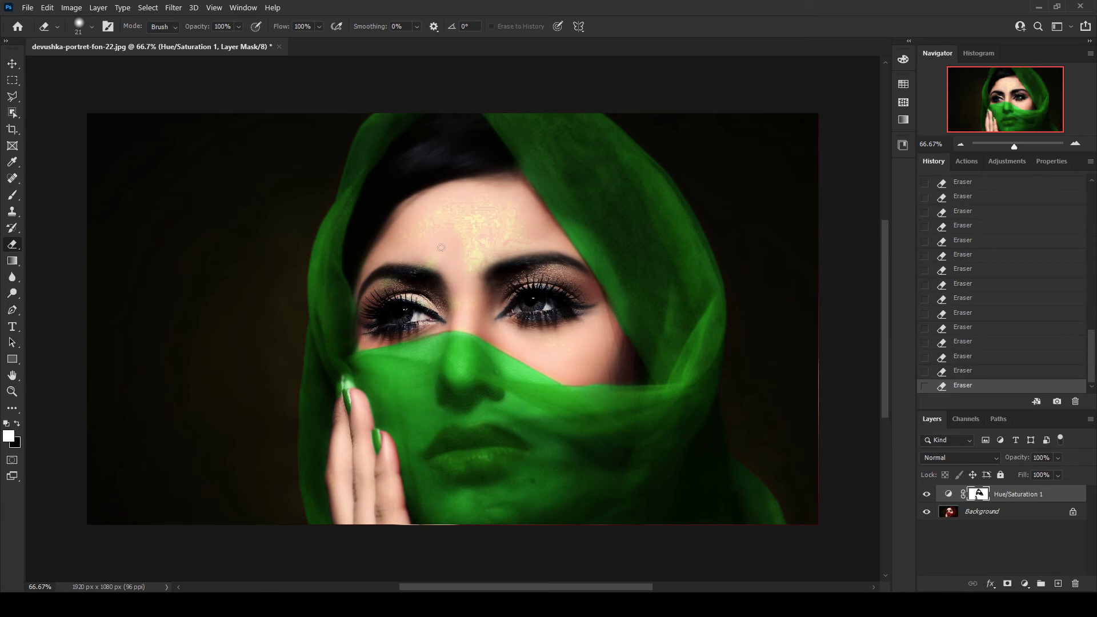
Sweep the Reds hue through teal and blue to reveal leftover tinted areas
left_click(1036, 163)
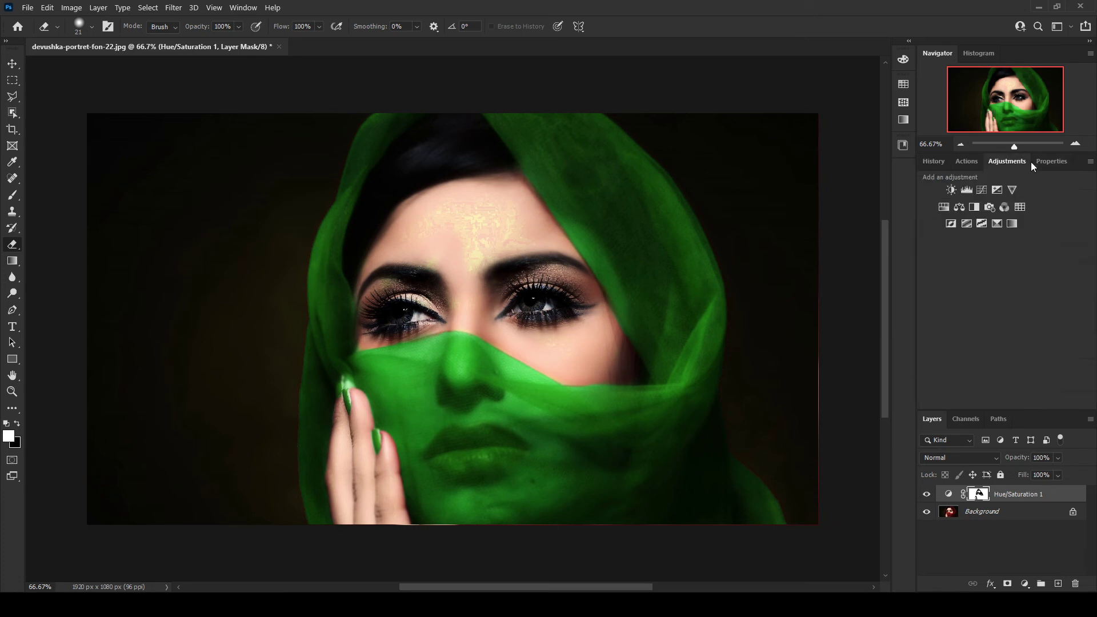
left_click_drag(1027, 249, 908, 255)
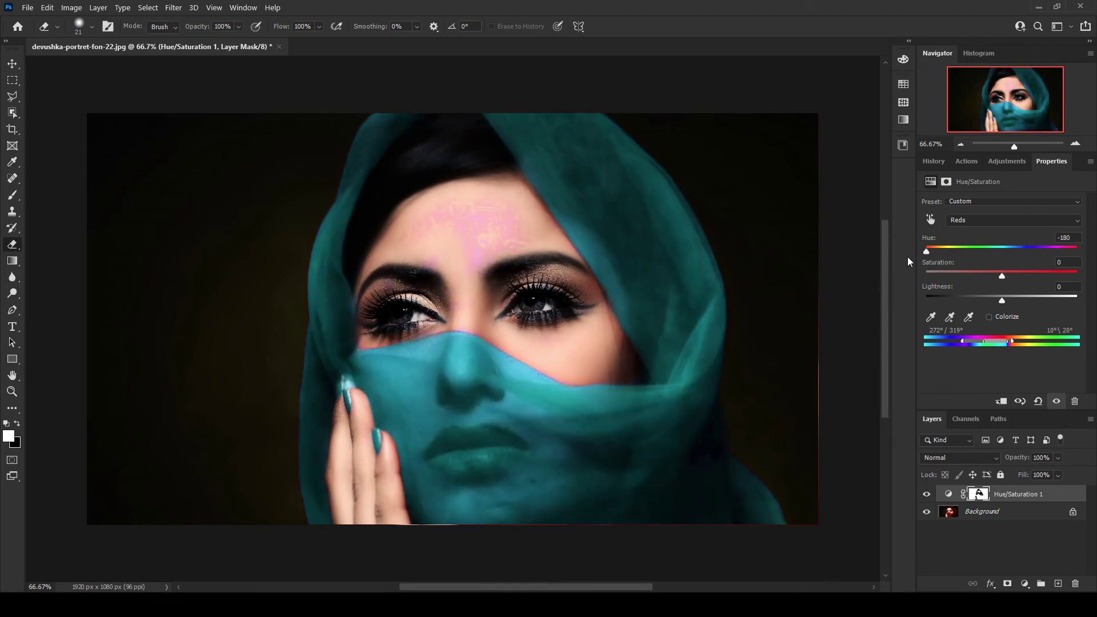
left_click_drag(900, 262, 958, 266)
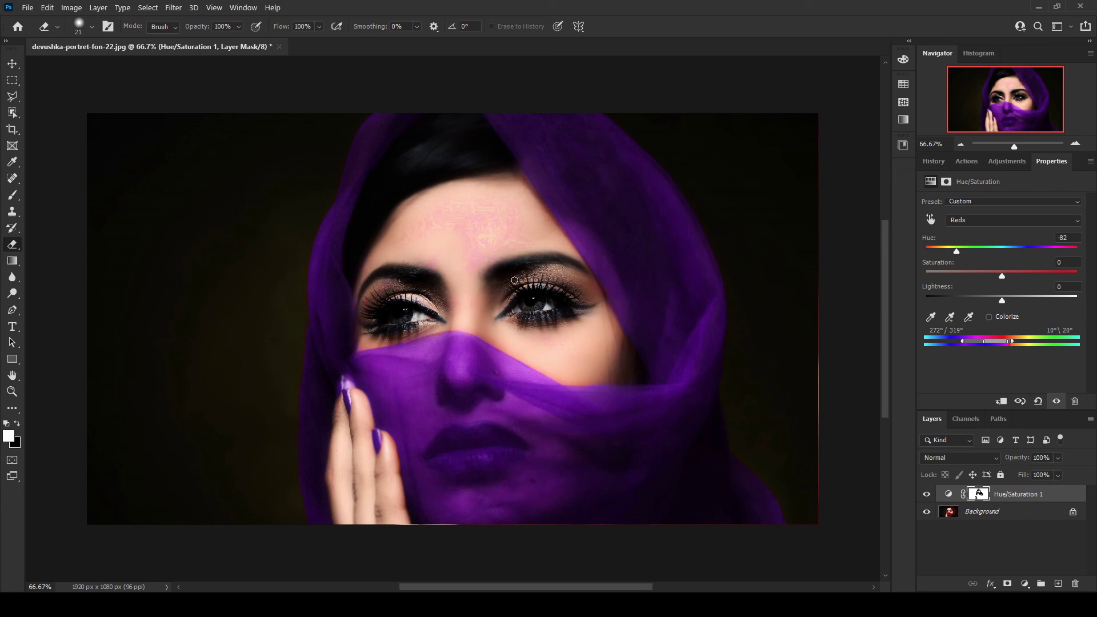
Erase the pink tint from the brow centre and right forehead with a much larger brush
left_click_drag(469, 252, 468, 276)
key("bracketright")
key("bracketright")
key("bracketright")
mouse_move(478, 204)
left_mouse_down()
mouse_move(523, 250)
mouse_move(471, 211)
mouse_move(404, 245)
left_mouse_up()
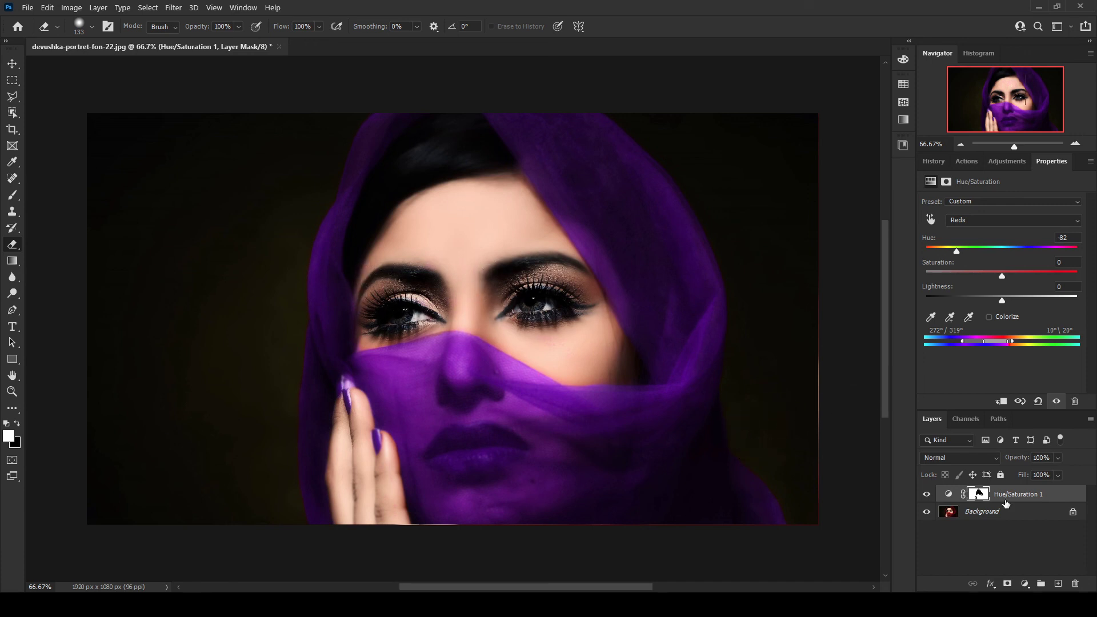
Set the Reds hue to about -30 for a deep crimson-magenta scarf
left_click(16, 425)
left_click(995, 250)
mouse_move(997, 249)
left_mouse_down()
mouse_move(1025, 251)
mouse_move(990, 249)
left_mouse_up()
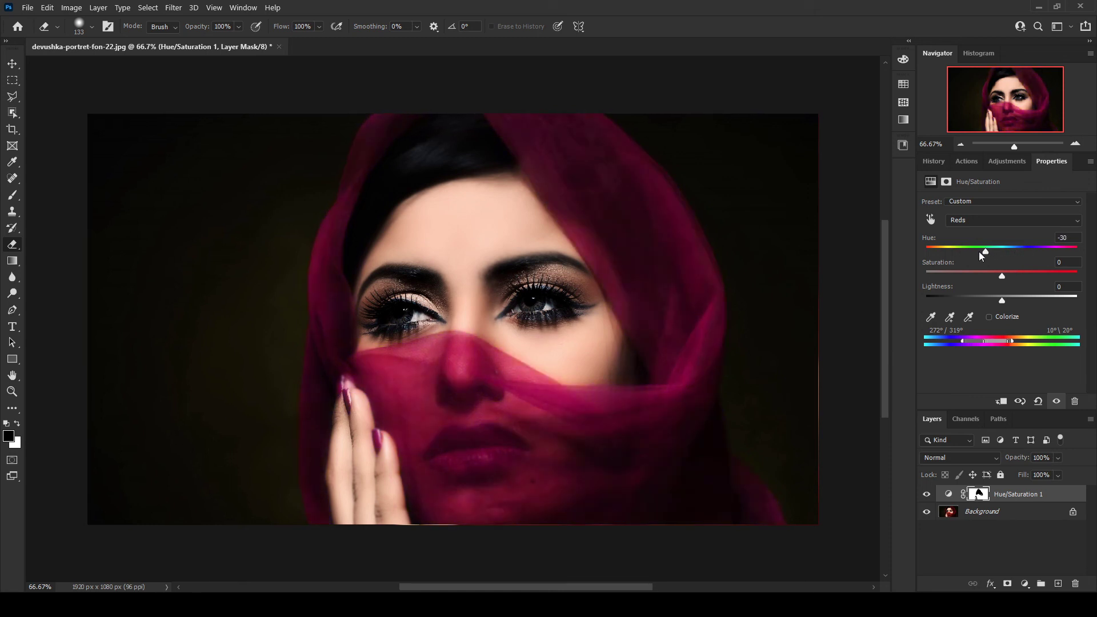